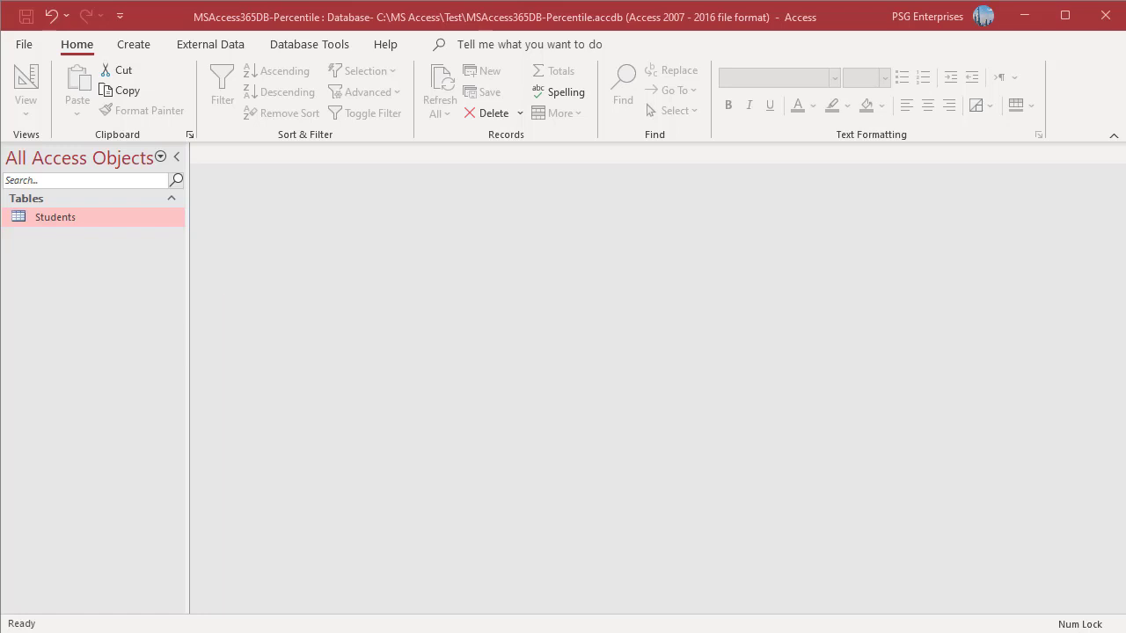
- Open the Students table to review its records
{"action": "double_click", "coordinate": [34, 219]}
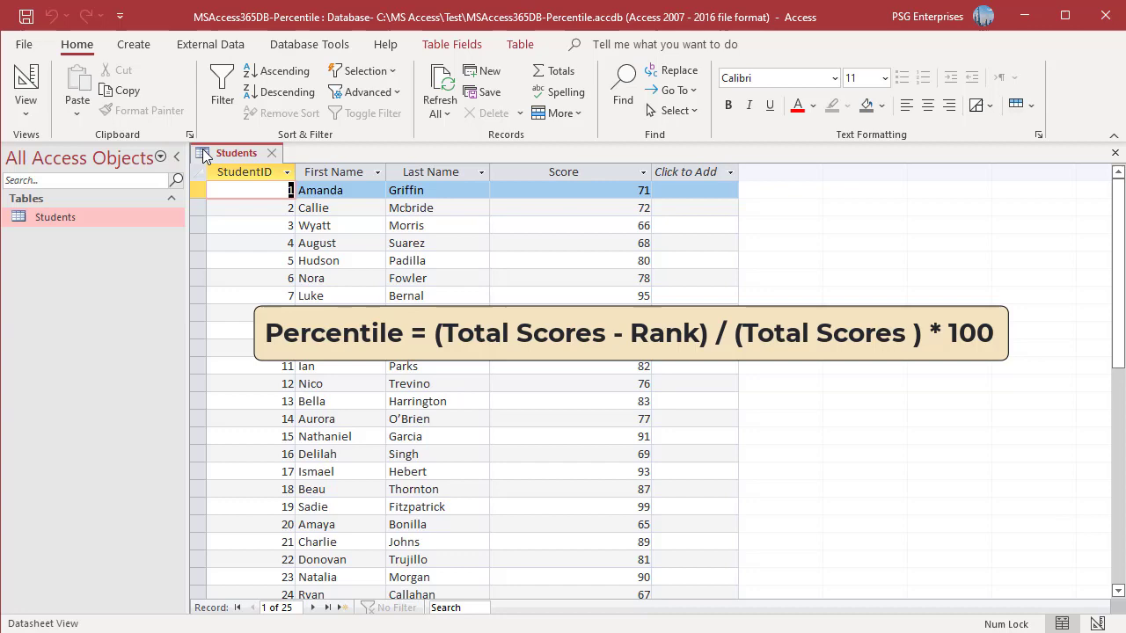
- Close the Students table and start a new design-view query on the Students table
{"action": "left_click", "coordinate": [269, 151]}
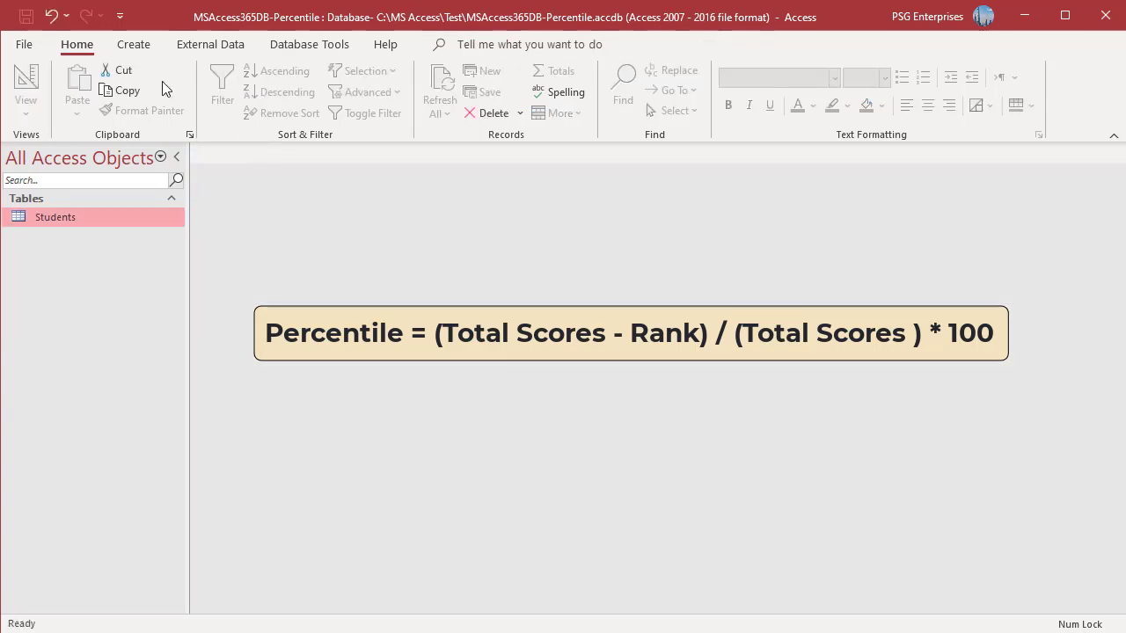
{"action": "left_click", "coordinate": [126, 49]}
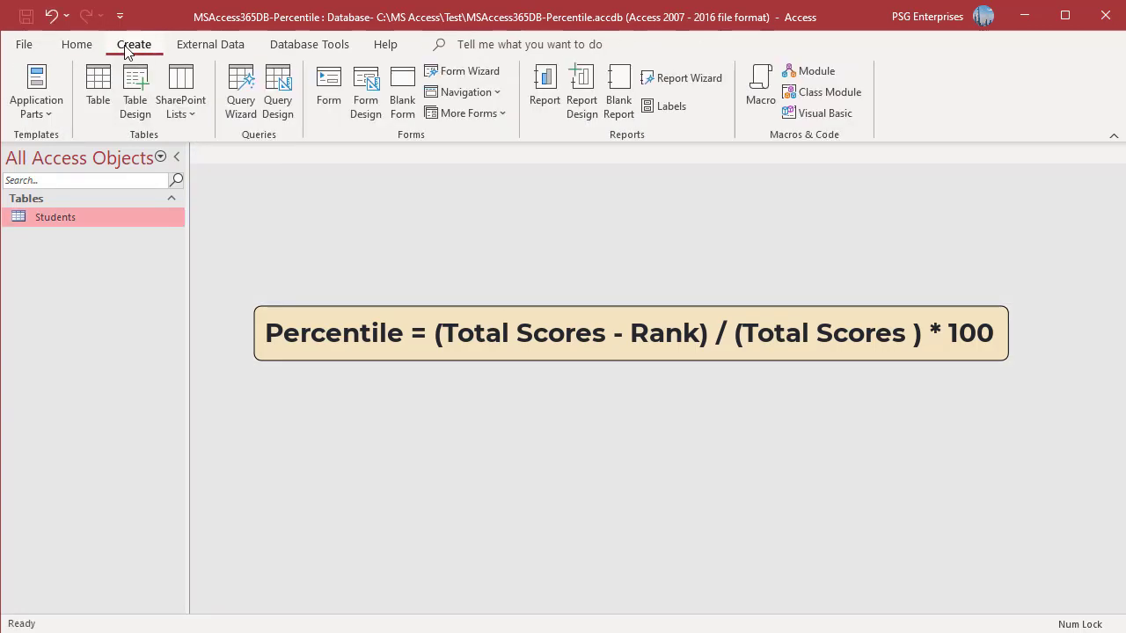
{"action": "left_click", "coordinate": [280, 106]}
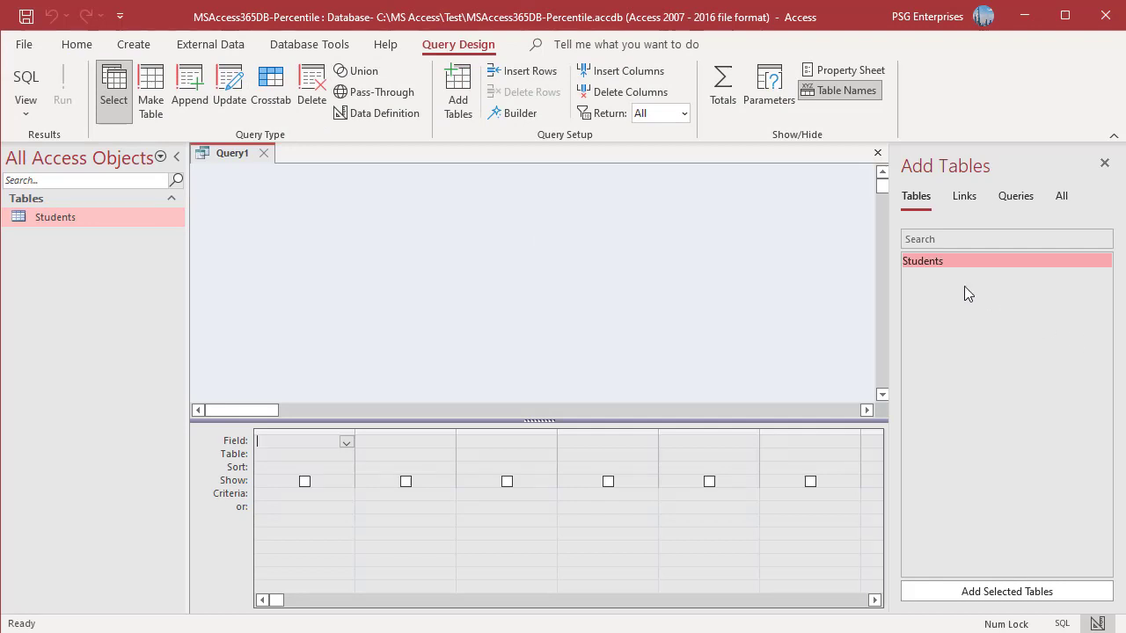
{"action": "double_click", "coordinate": [933, 261]}
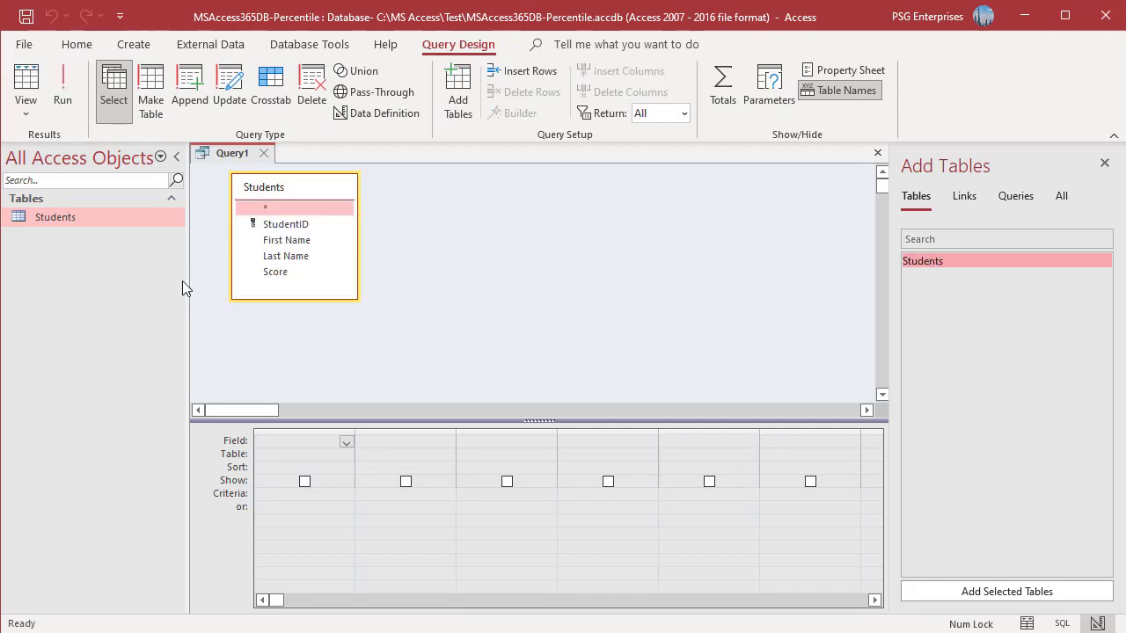
- Add the StudentID, First Name and Score fields to the query grid
{"action": "double_click", "coordinate": [284, 225]}
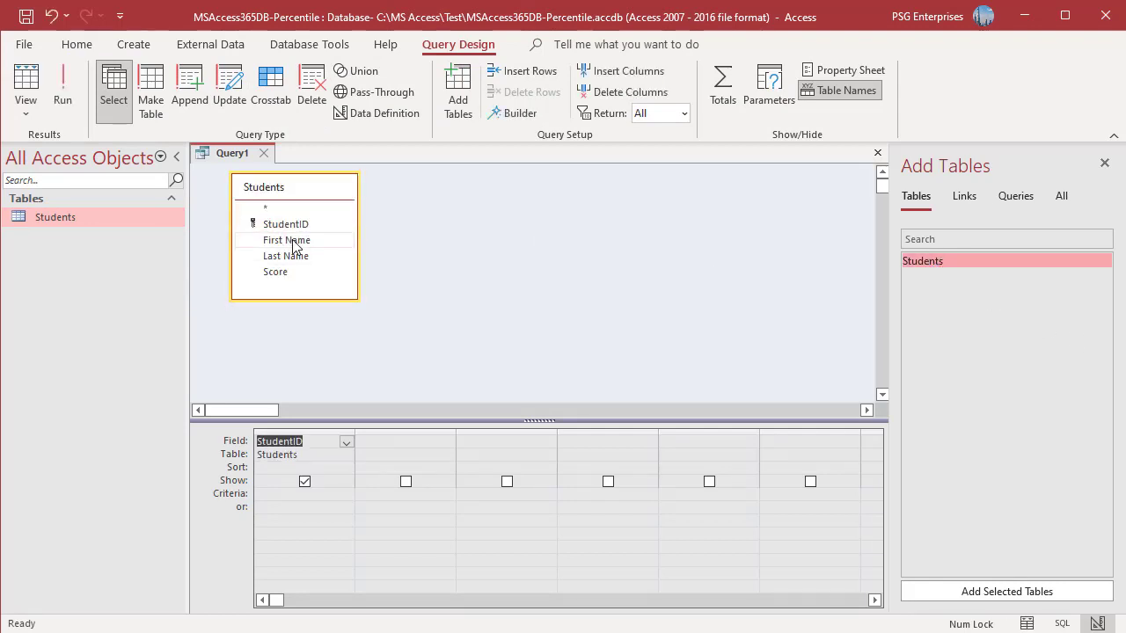
{"action": "double_click", "coordinate": [293, 241]}
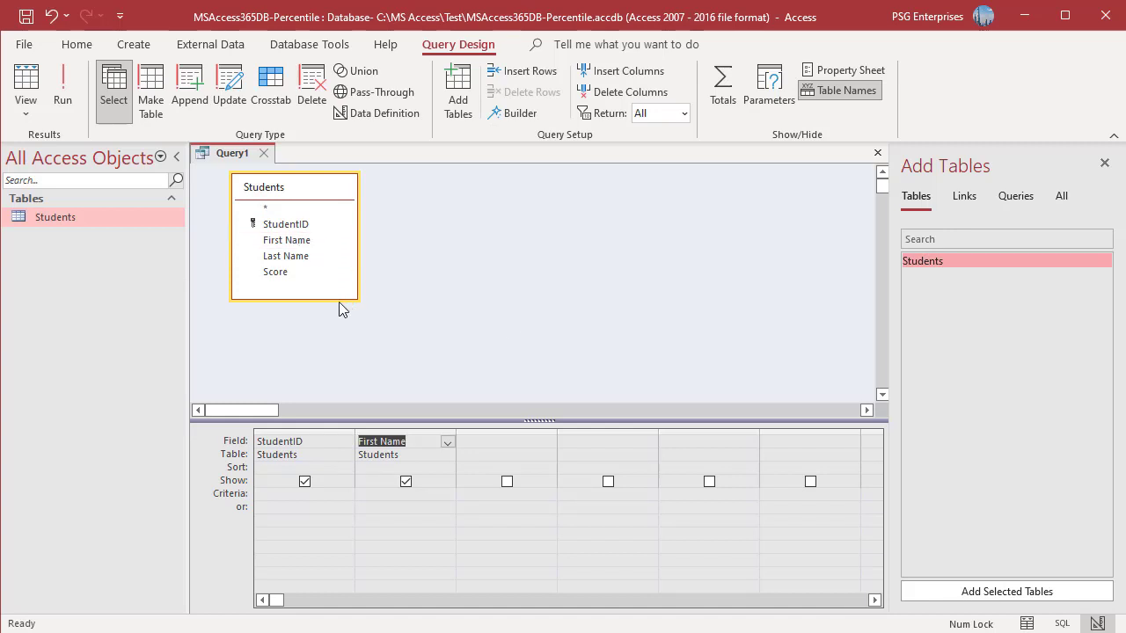
{"action": "double_click", "coordinate": [275, 272]}
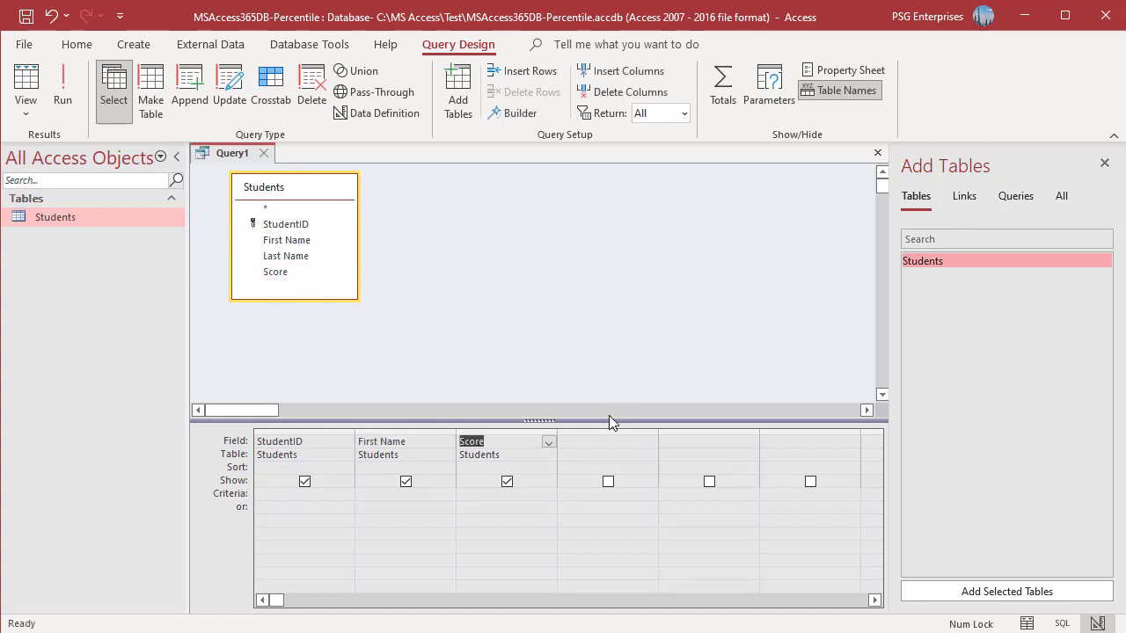
- Paste the Rank subquery expression into the fourth query column via Zoom
{"action": "right_click", "coordinate": [597, 445]}
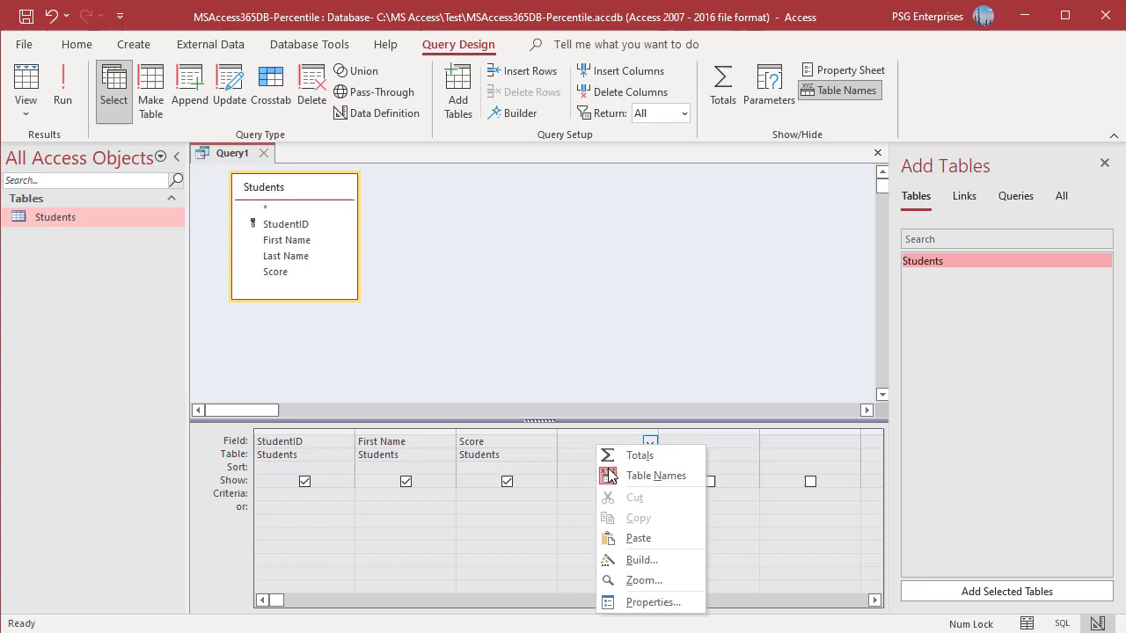
{"action": "left_click", "coordinate": [652, 582]}
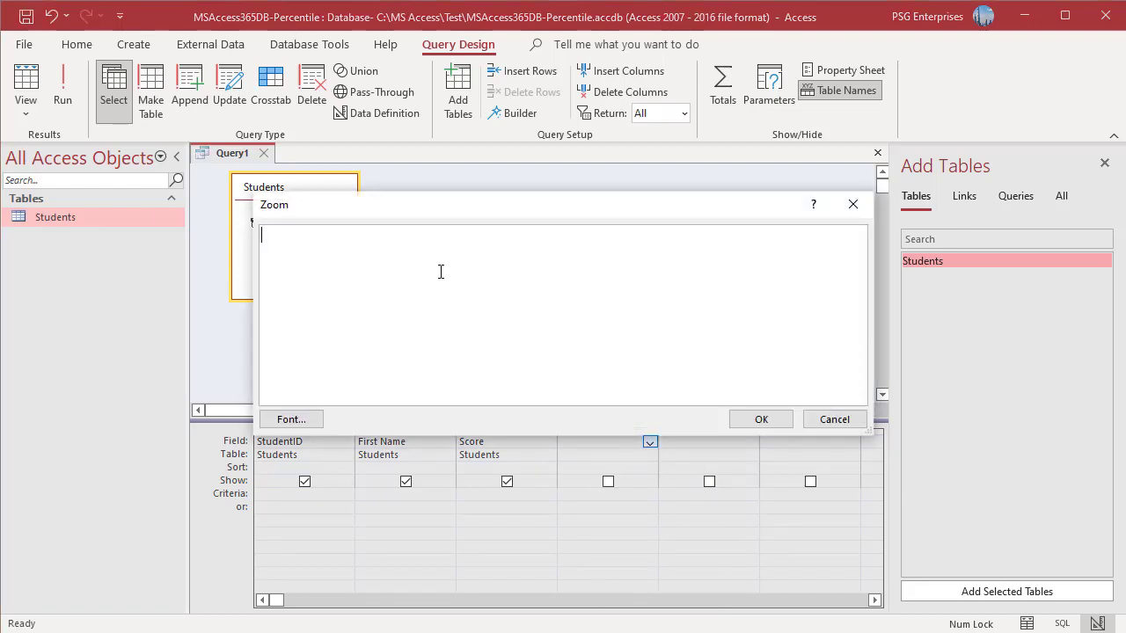
{"action": "key", "text": "ctrl+v"}
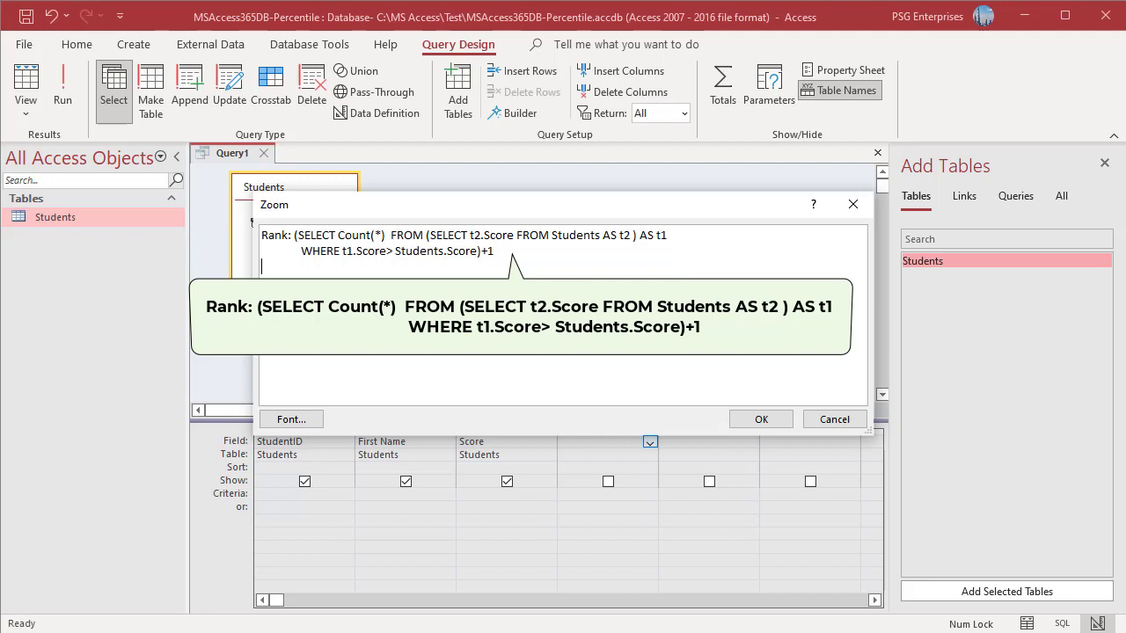
{"action": "left_click", "coordinate": [739, 418]}
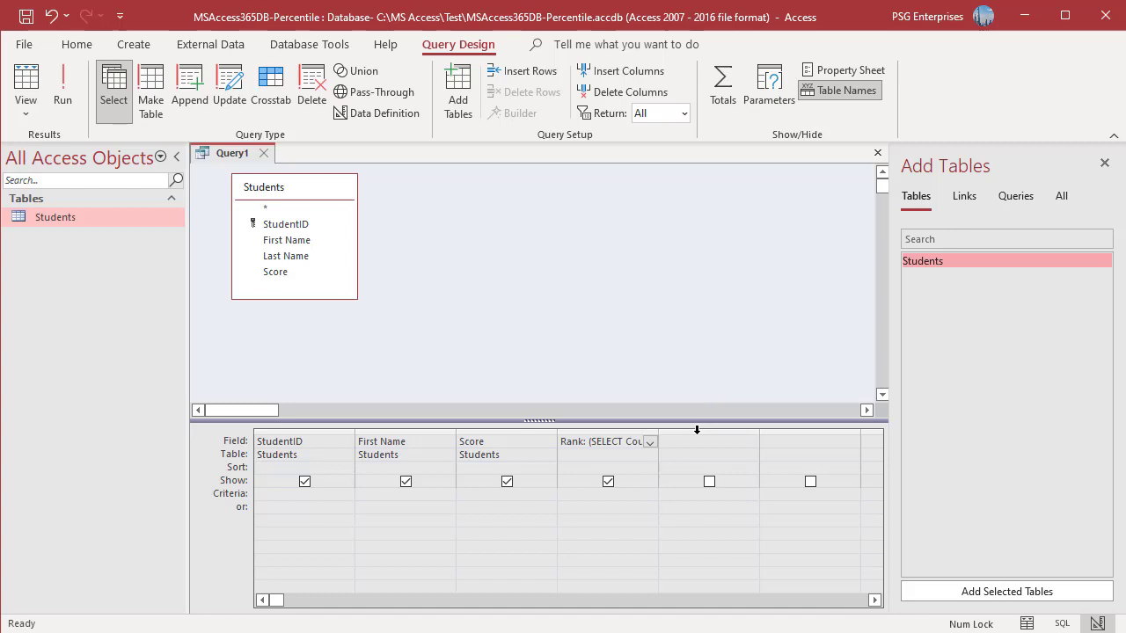
- Add RCount : (SELECT Count(*) FROM Students), then the Percentile and Percentile (%) columns
{"action": "left_click", "coordinate": [679, 442]}
{"action": "right_click", "coordinate": [676, 444]}
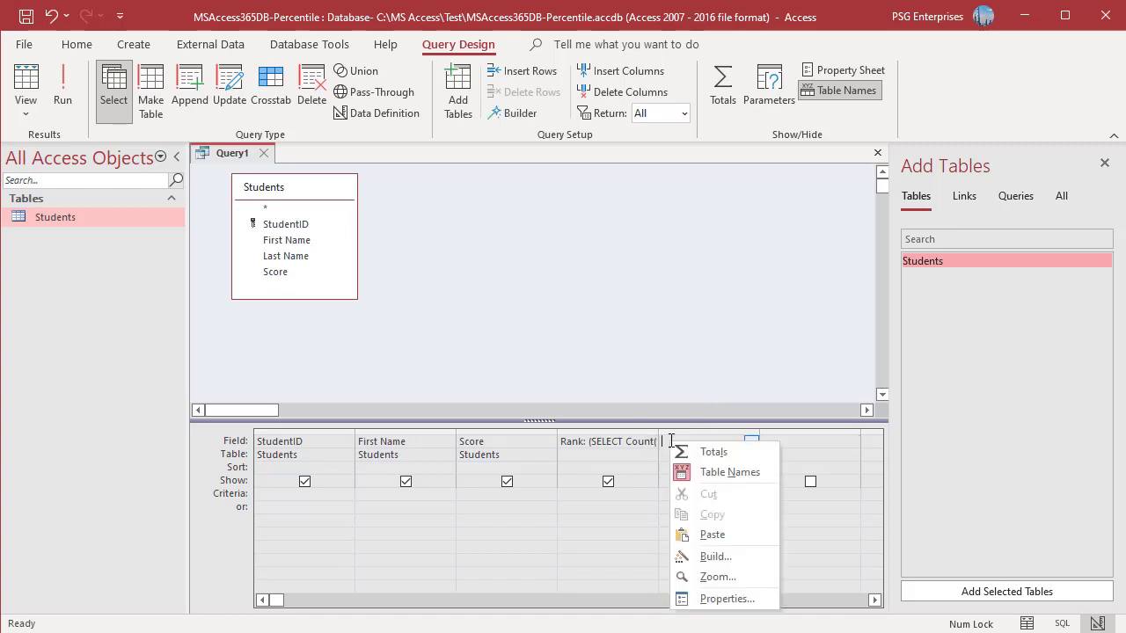
{"action": "left_click", "coordinate": [710, 581]}
{"action": "type", "text": "RCount : (SELECT Count(*)  FROM Students)"}
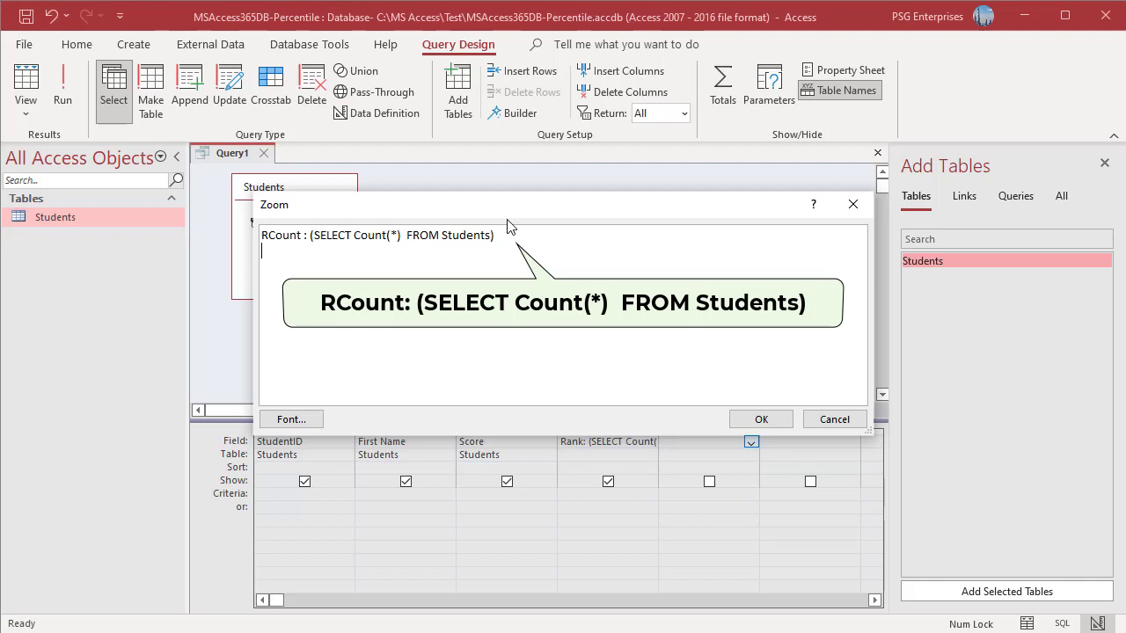
{"action": "left_click", "coordinate": [739, 421]}
{"action": "type", "text": "Percentile : FormatPercent(([RCount]-[Rank])/[RCount],0"}
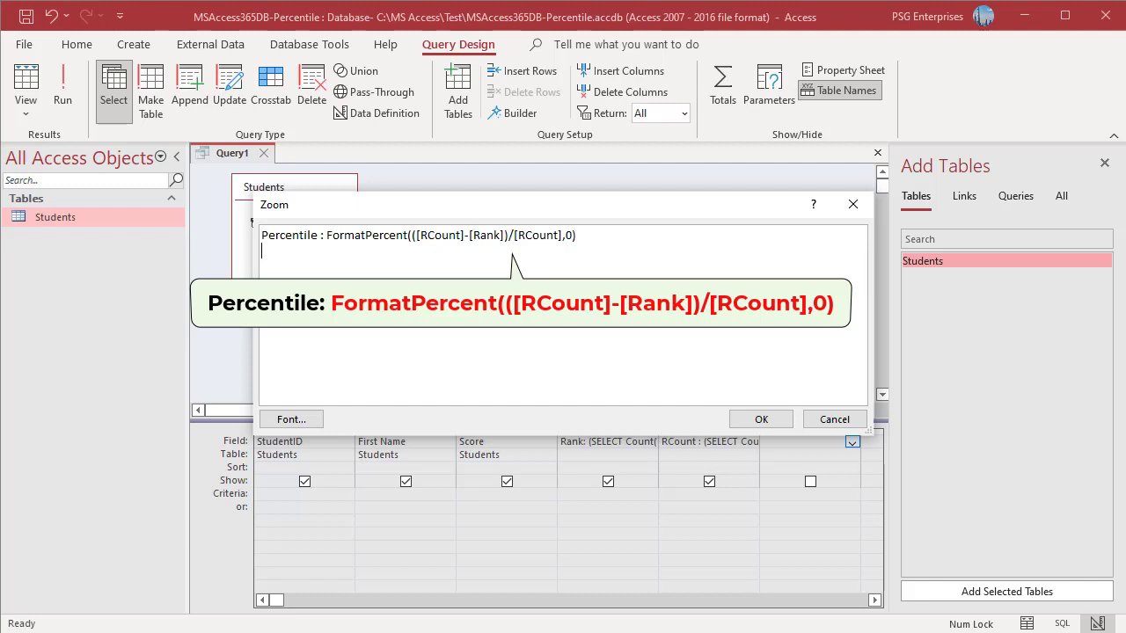
{"action": "left_click", "coordinate": [761, 420]}
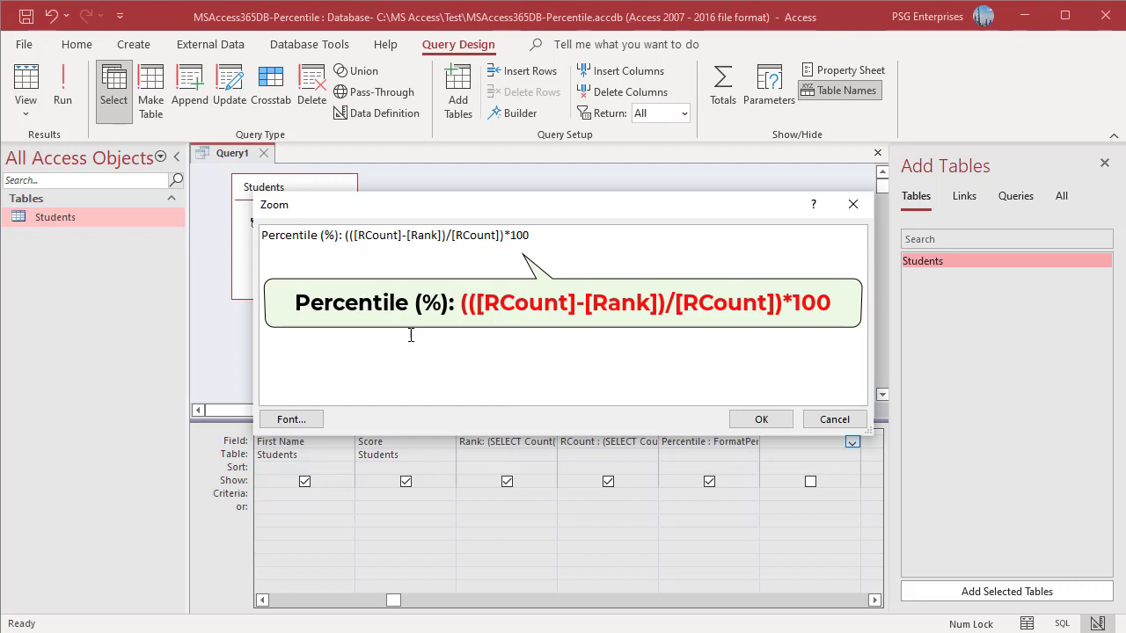
{"action": "left_click", "coordinate": [748, 419]}
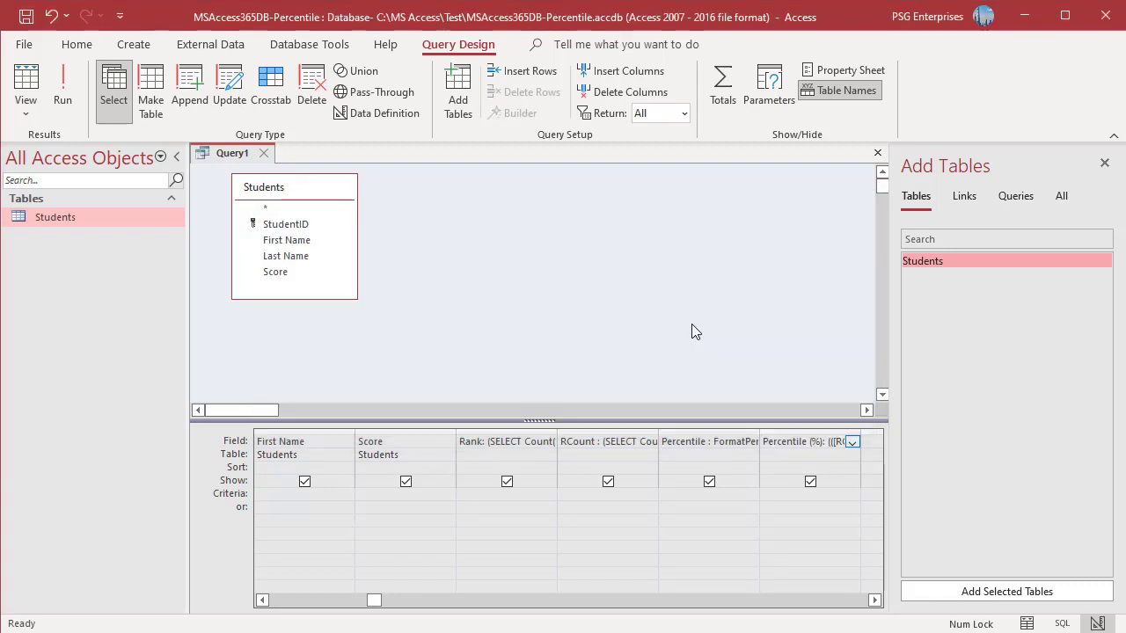
- Run the query to view the ranked percentile results
{"action": "left_click", "coordinate": [61, 101]}
- Rerun the query with RCount hidden and cancel the RCount parameter prompt
{"action": "left_click", "coordinate": [63, 96]}
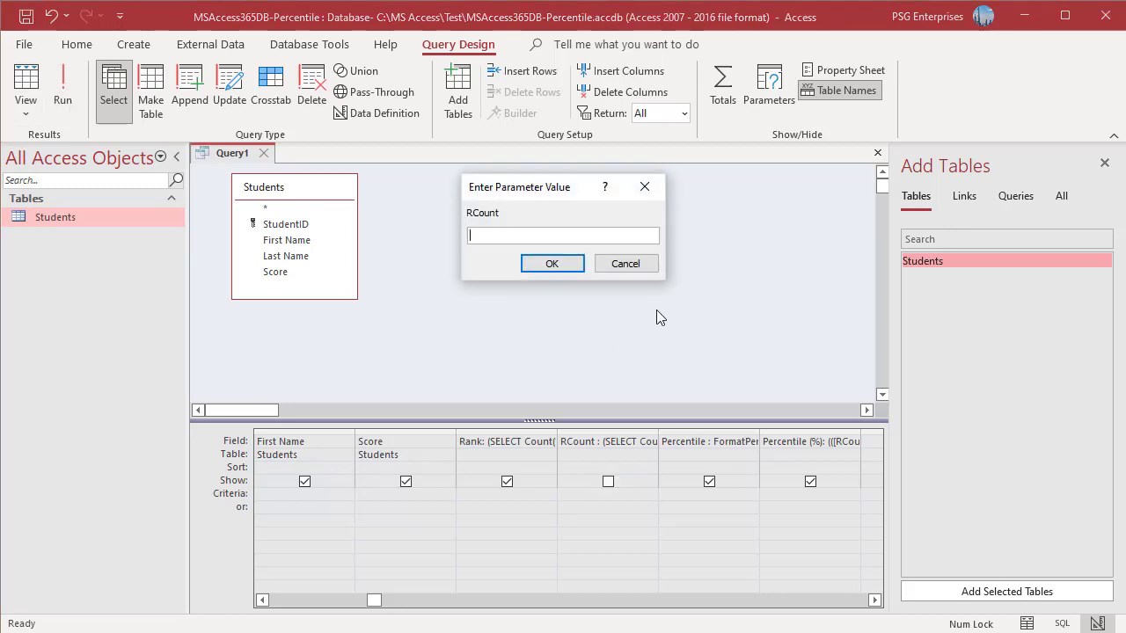
{"action": "left_click", "coordinate": [645, 266]}
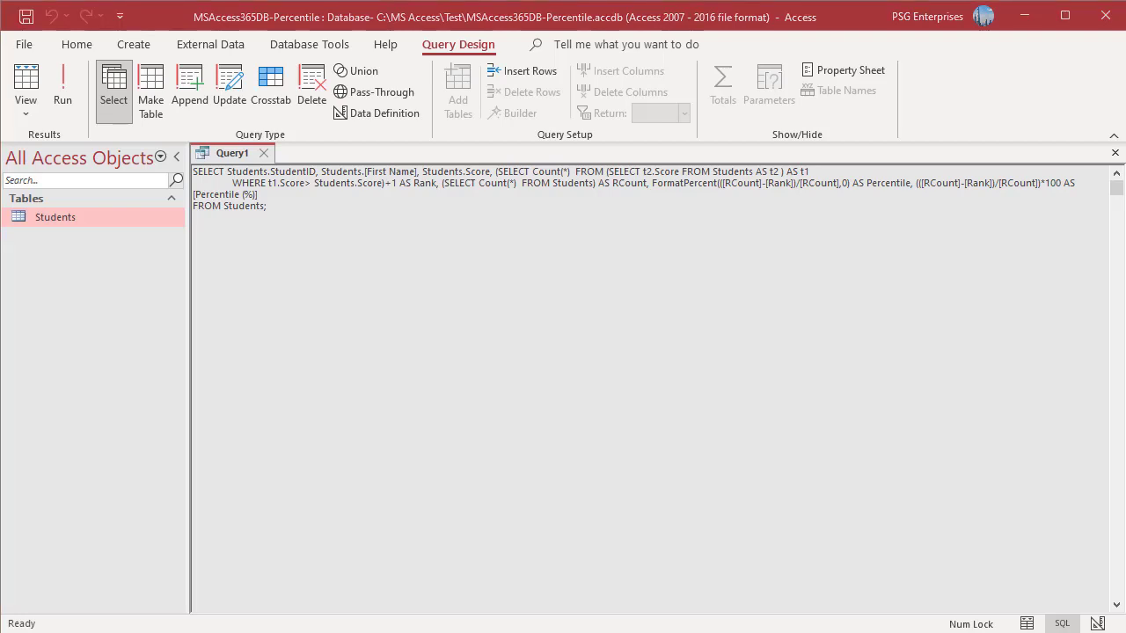
{"action": "left_click", "coordinate": [134, 44]}
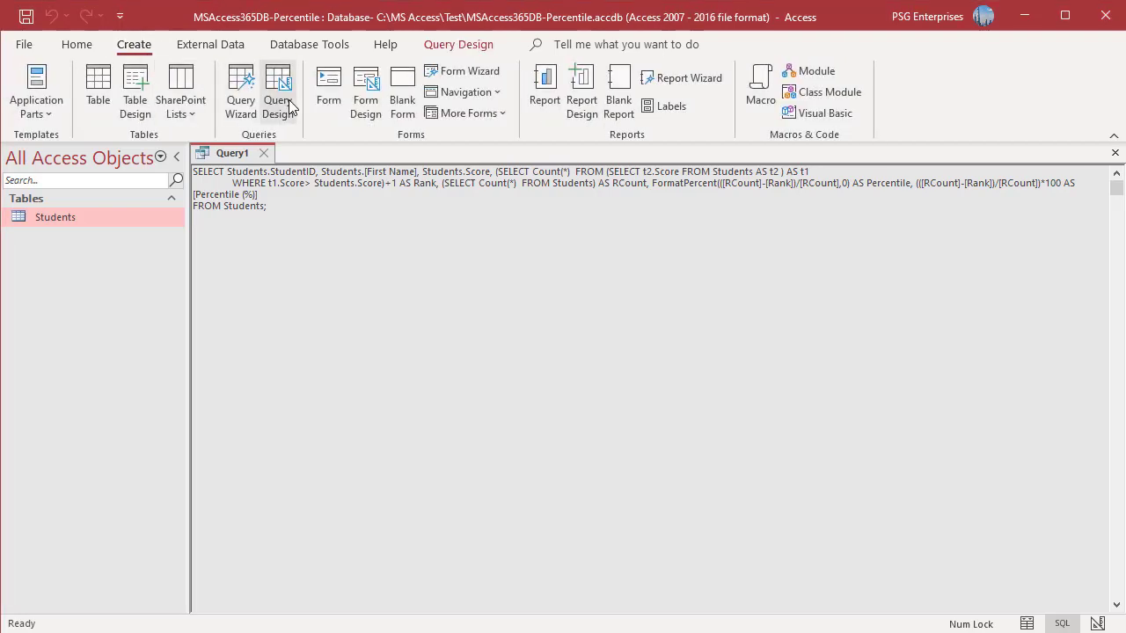
- Create Query2 in SQL view as SELECT * FROM, pasting Query1's SQL as the subquery
{"action": "left_click", "coordinate": [290, 106]}
{"action": "left_click", "coordinate": [1061, 623]}
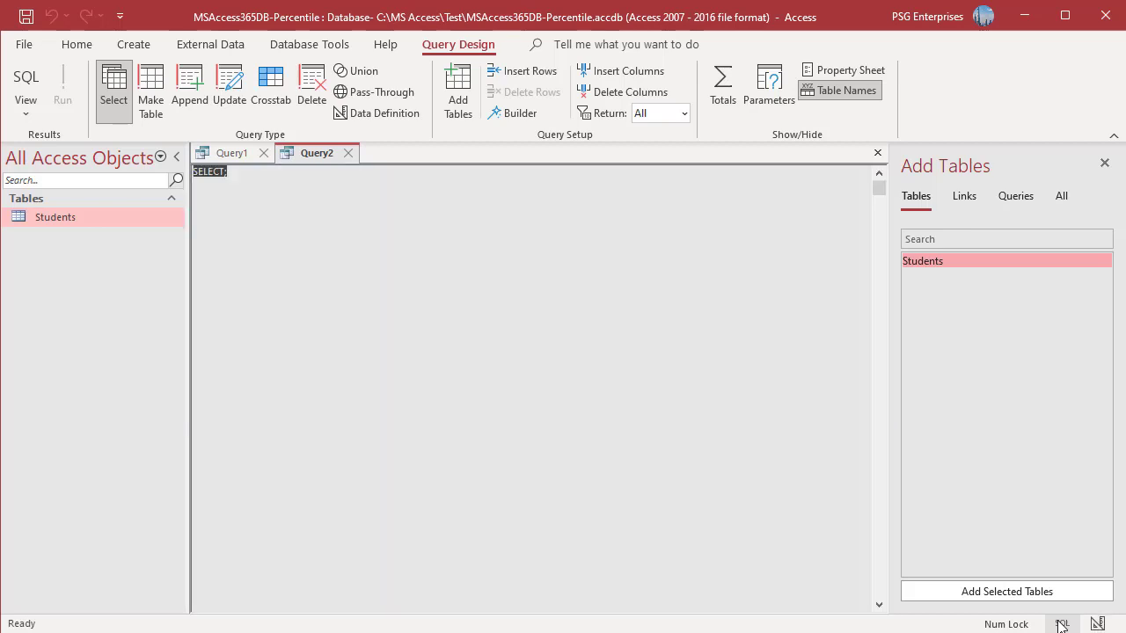
{"action": "type", "text": "SELECT * FROM"}
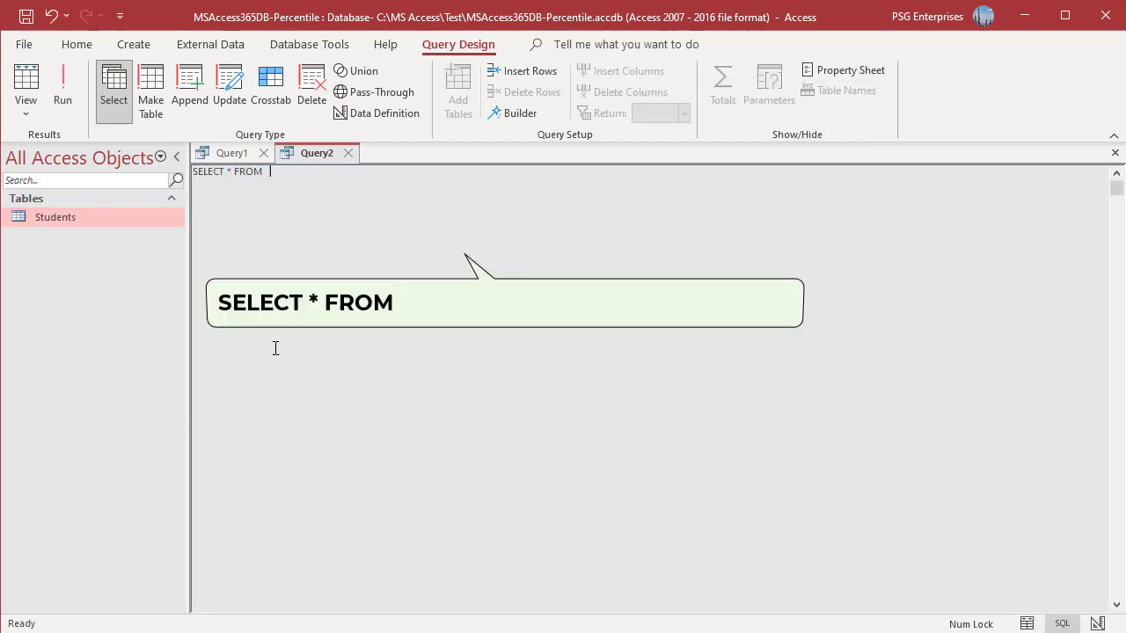
{"action": "left_click", "coordinate": [227, 153]}
{"action": "left_click_drag", "start_coordinate": [235, 195], "coordinate": [264, 208]}
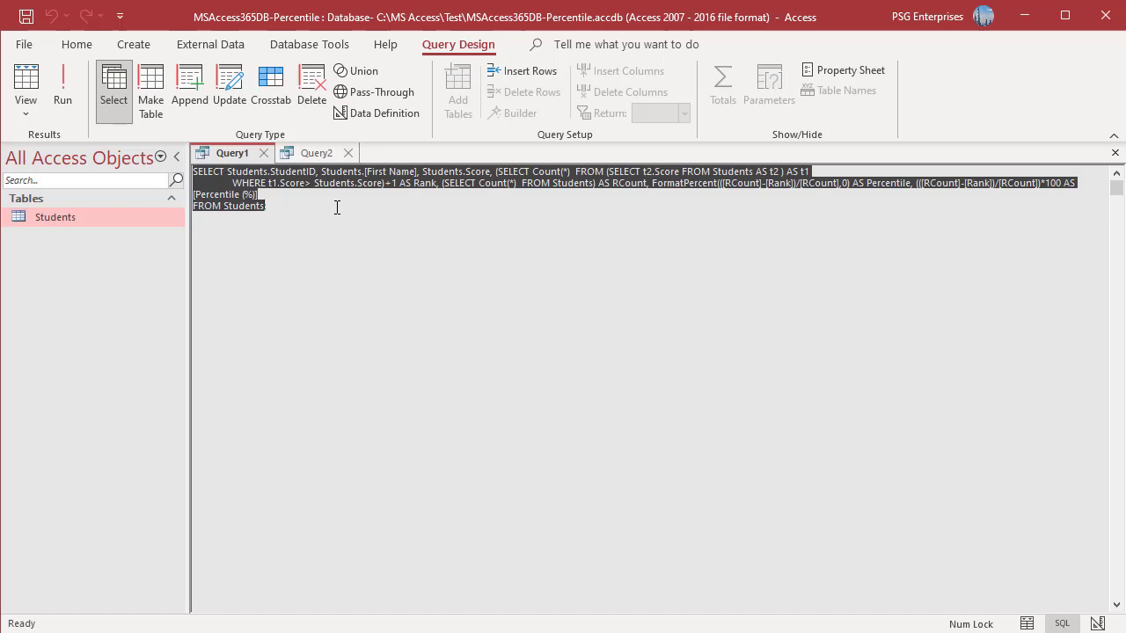
{"action": "left_click", "coordinate": [326, 155]}
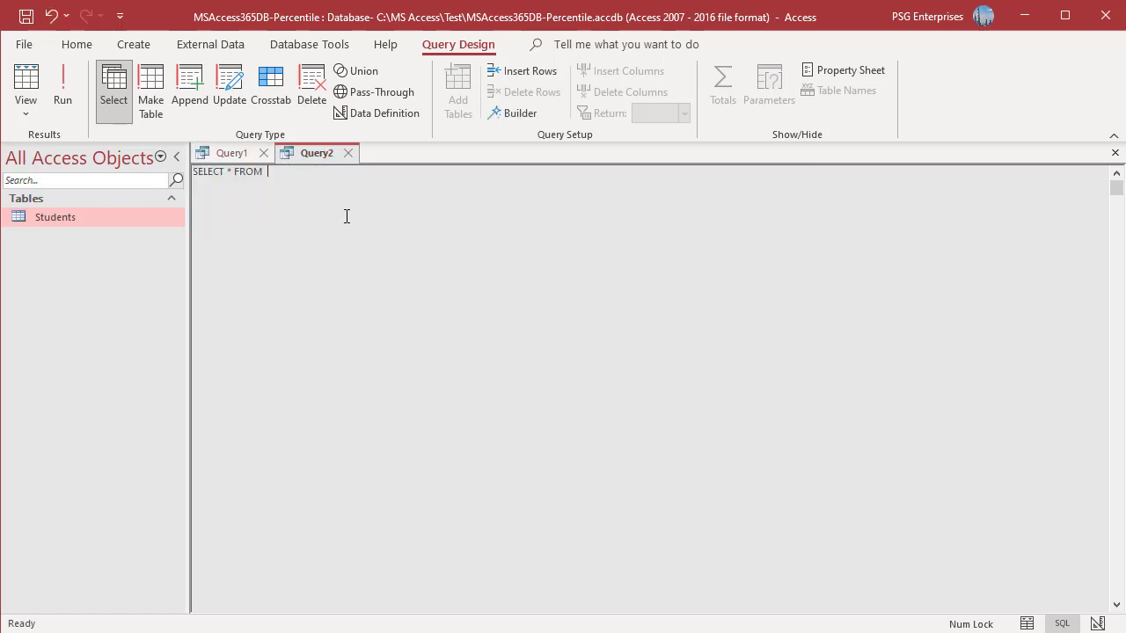
{"action": "key", "text": "ctrl+v"}
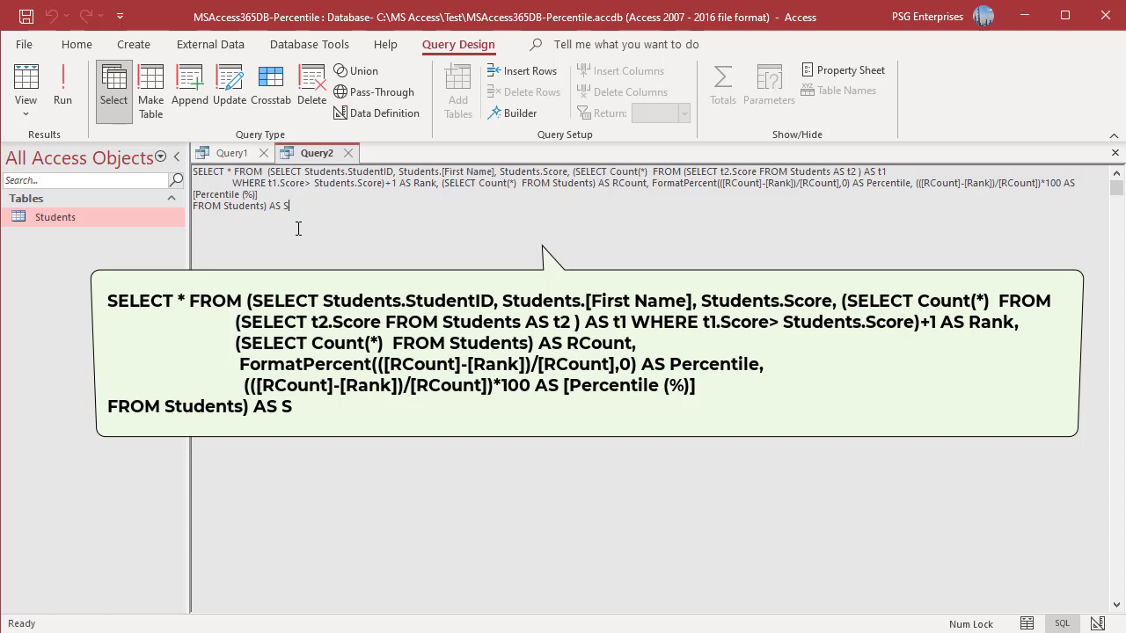
- Replace * with StudentID, [First Name], Rank and move both percentile expressions after Rank
{"action": "key", "text": "ctrl+Home"}
{"action": "key", "text": "Right"}
{"action": "key", "text": "Right"}
{"action": "key", "text": "Right"}
{"action": "type", "text": "Stu"}
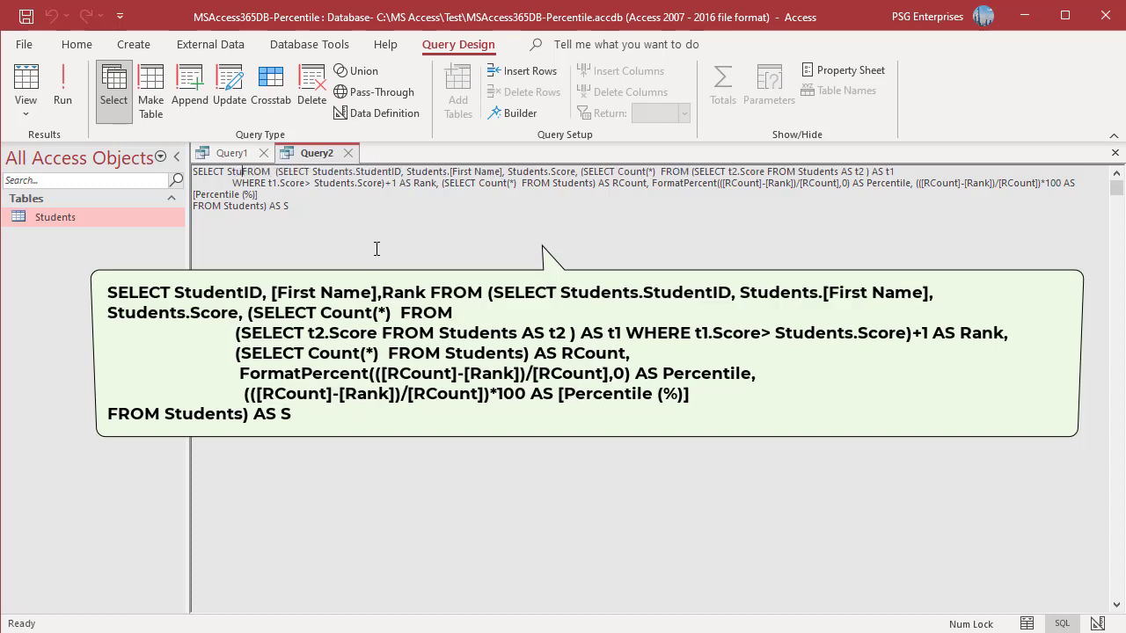
{"action": "type", "text": "dentID, "}
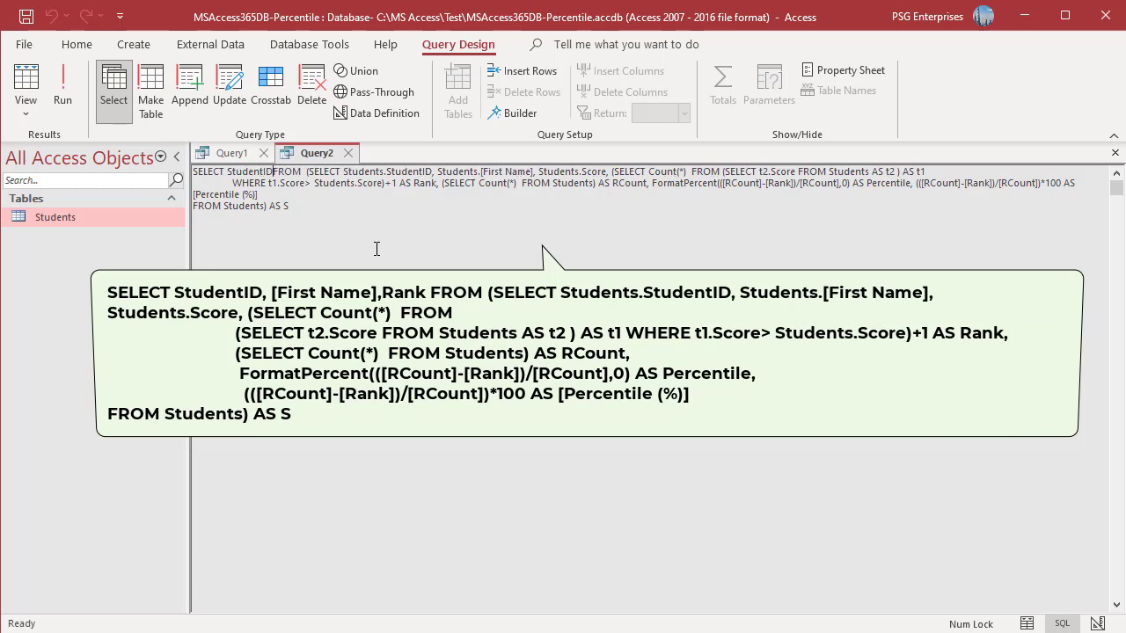
{"action": "type", "text": "[First Na"}
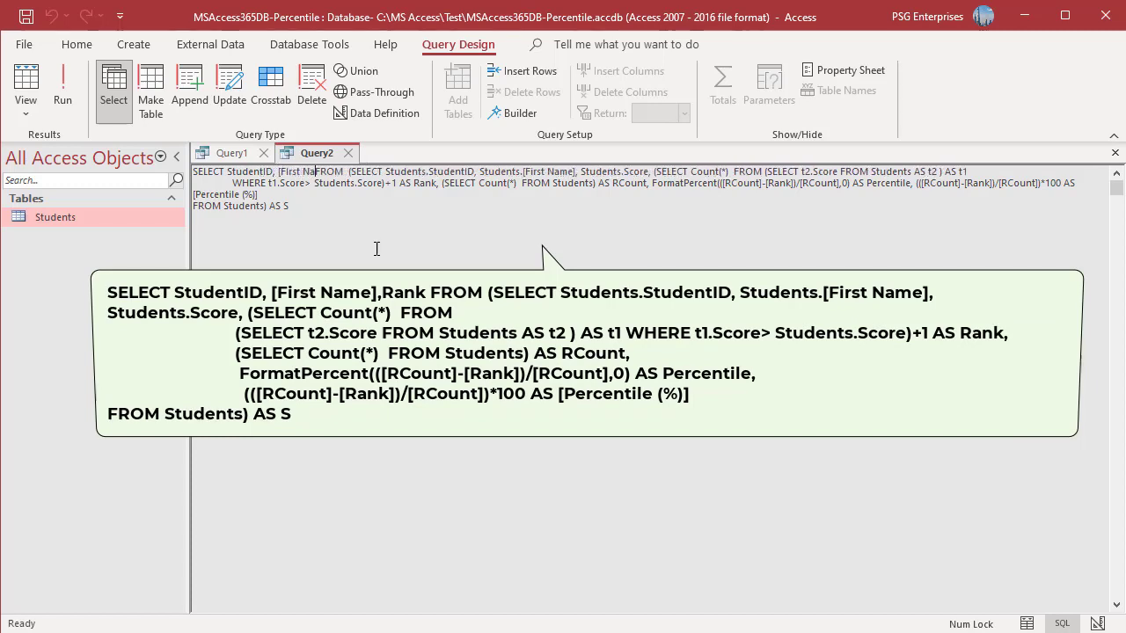
{"action": "type", "text": "me], Rank"}
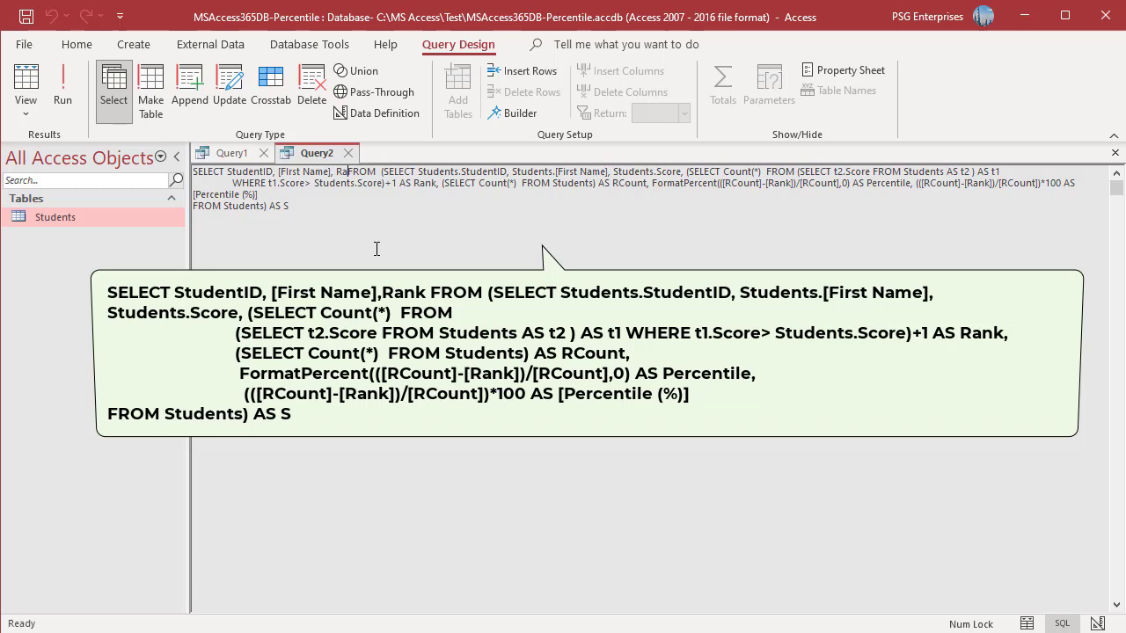
{"action": "left_click_drag", "start_coordinate": [442, 183], "coordinate": [258, 194]}
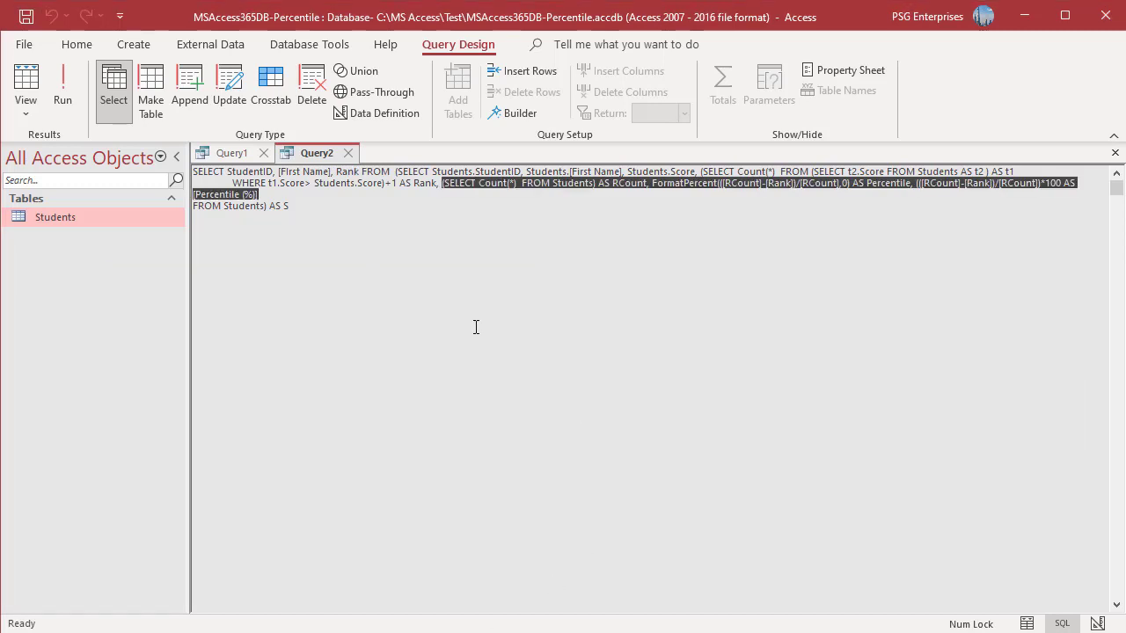
{"action": "left_click", "coordinate": [359, 171]}
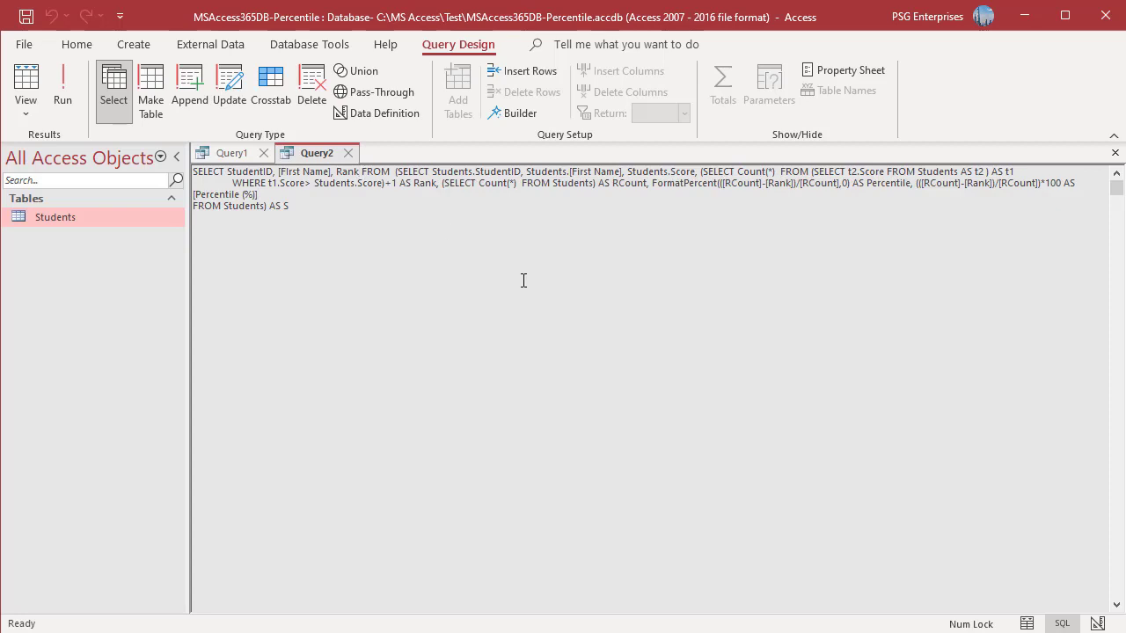
{"action": "type", "text": ","}
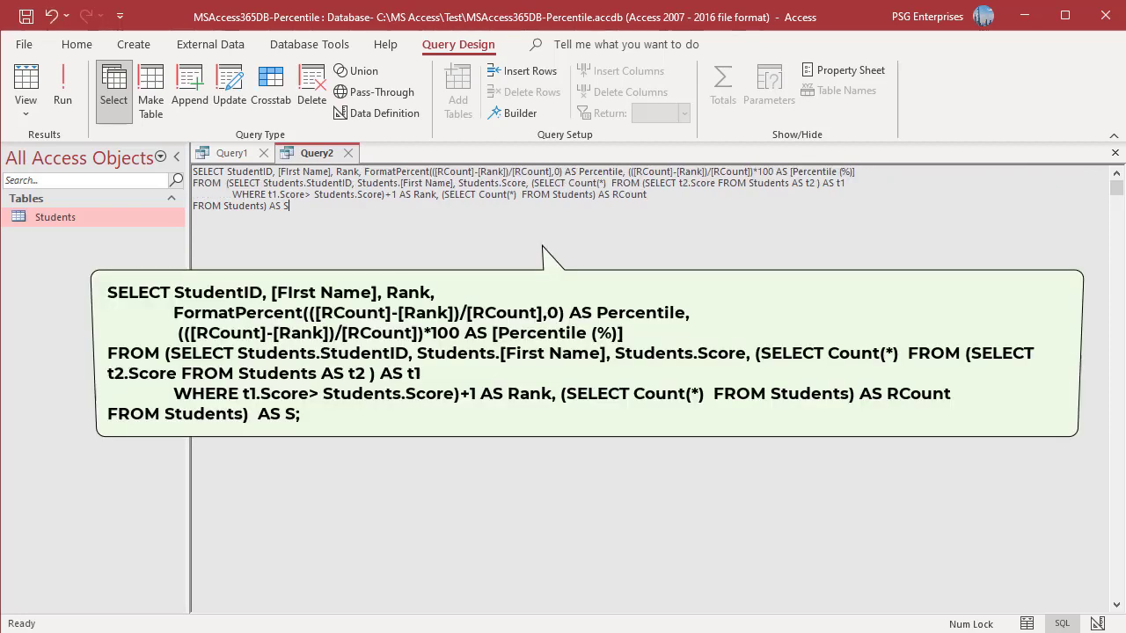
- Run Query2 to list all 25 students with Rank, Percentile and Percentile (%)
{"action": "left_click", "coordinate": [63, 93]}
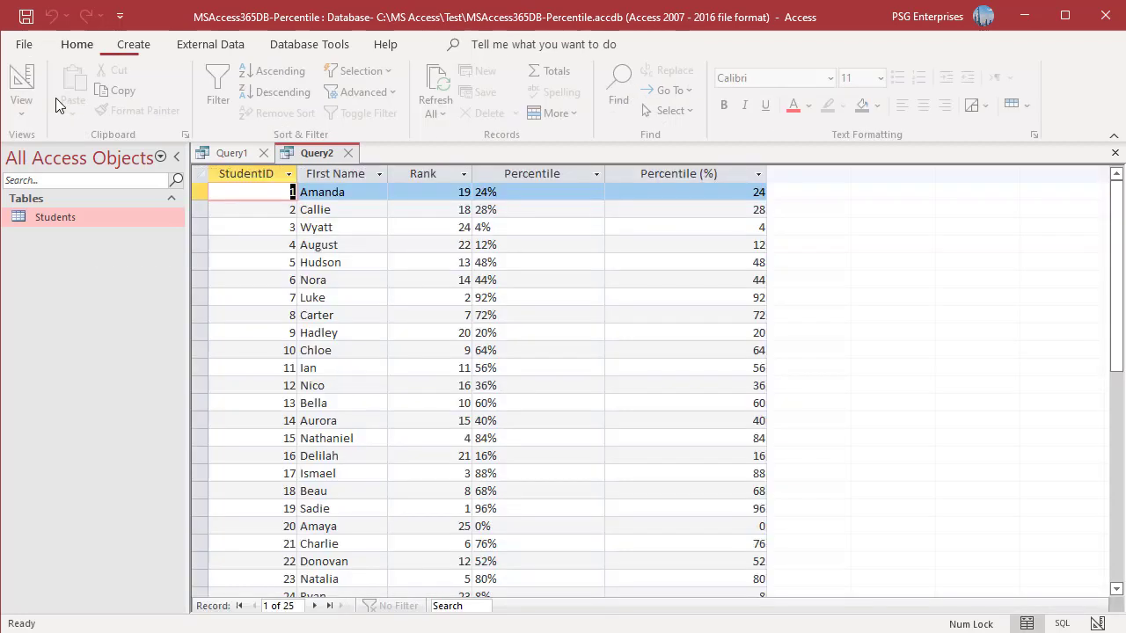